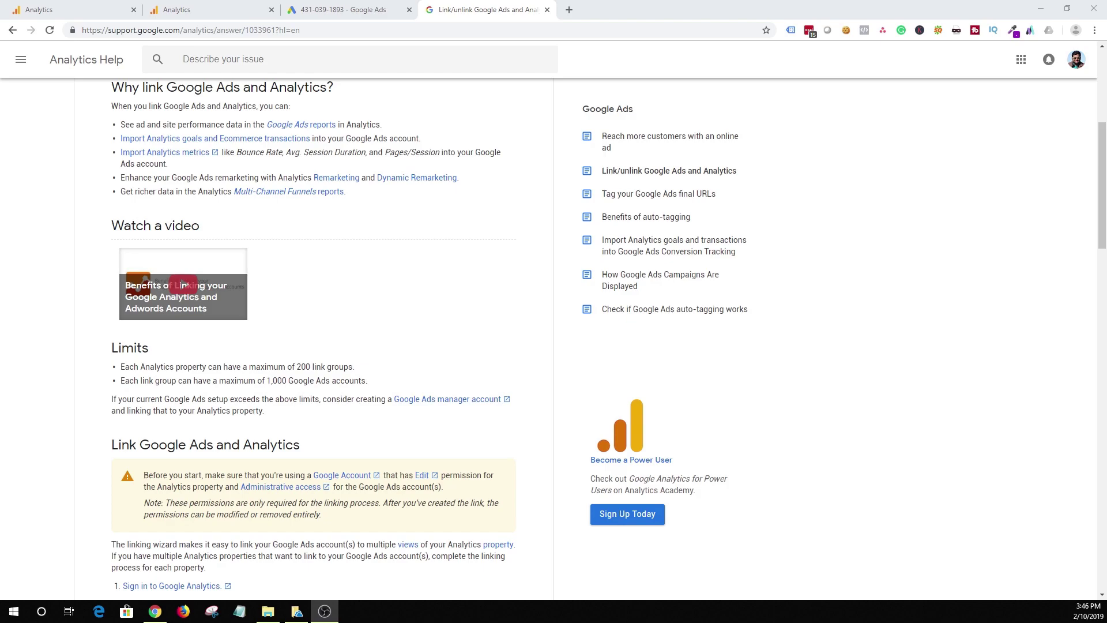
- In Analytics Admin, select the property and open its Google Ads Linking page showing one link group
{"action": "left_click", "coordinate": [226, 5]}
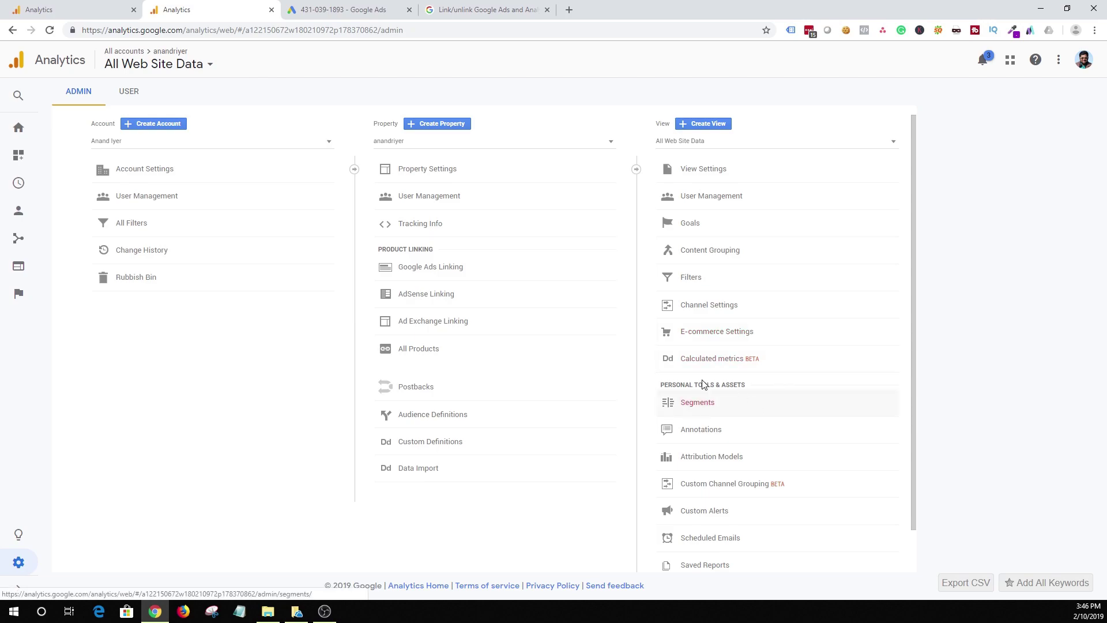
{"action": "left_click", "coordinate": [506, 142]}
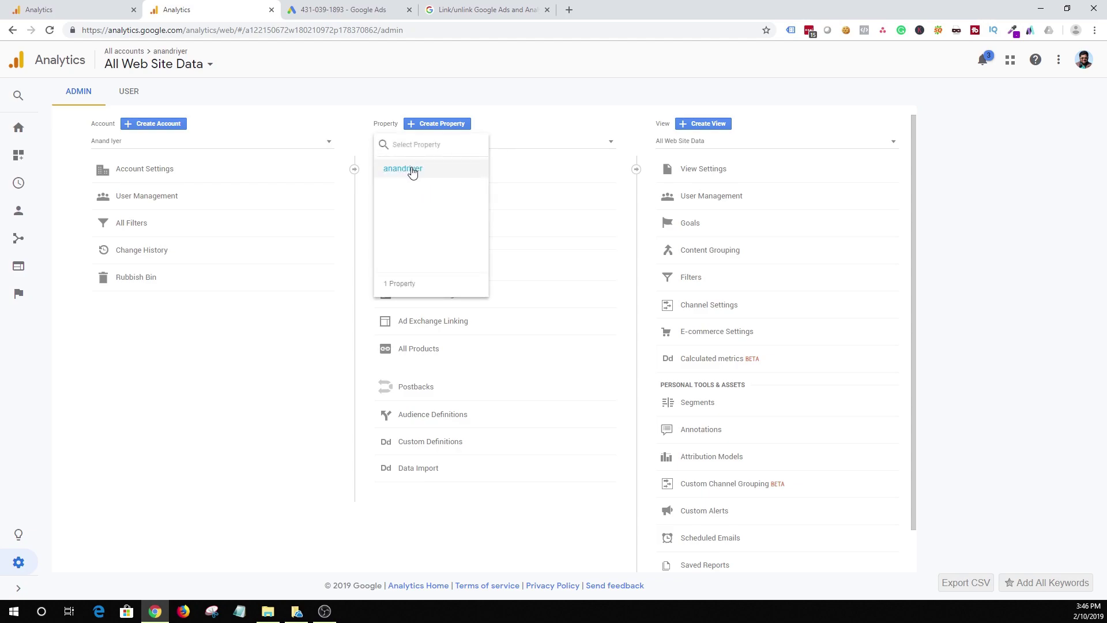
{"action": "left_click", "coordinate": [291, 381]}
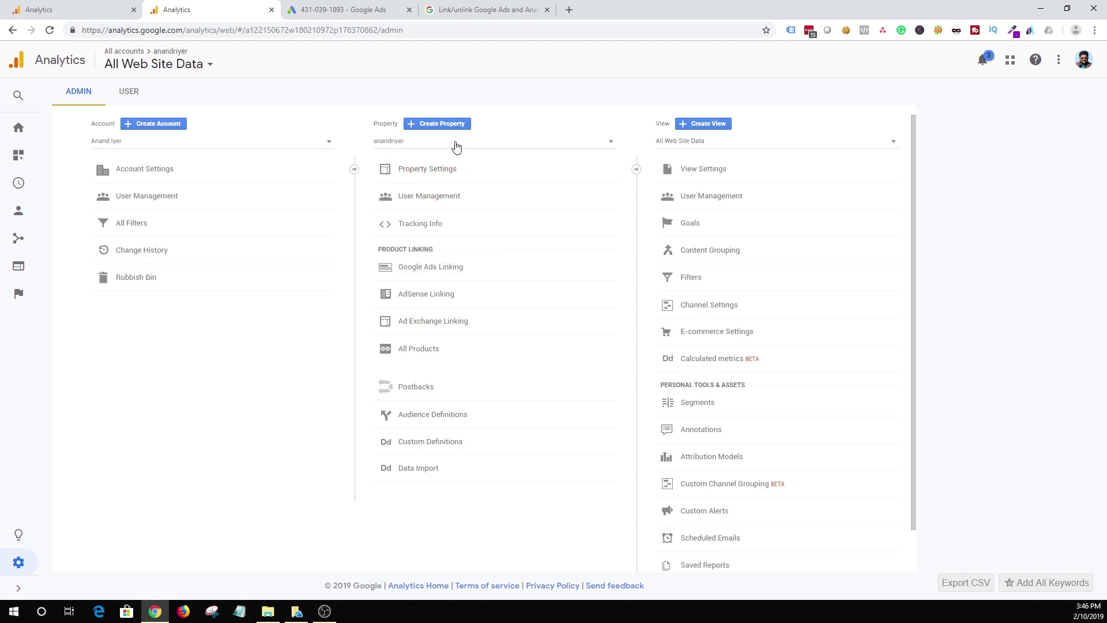
{"action": "left_click", "coordinate": [421, 267]}
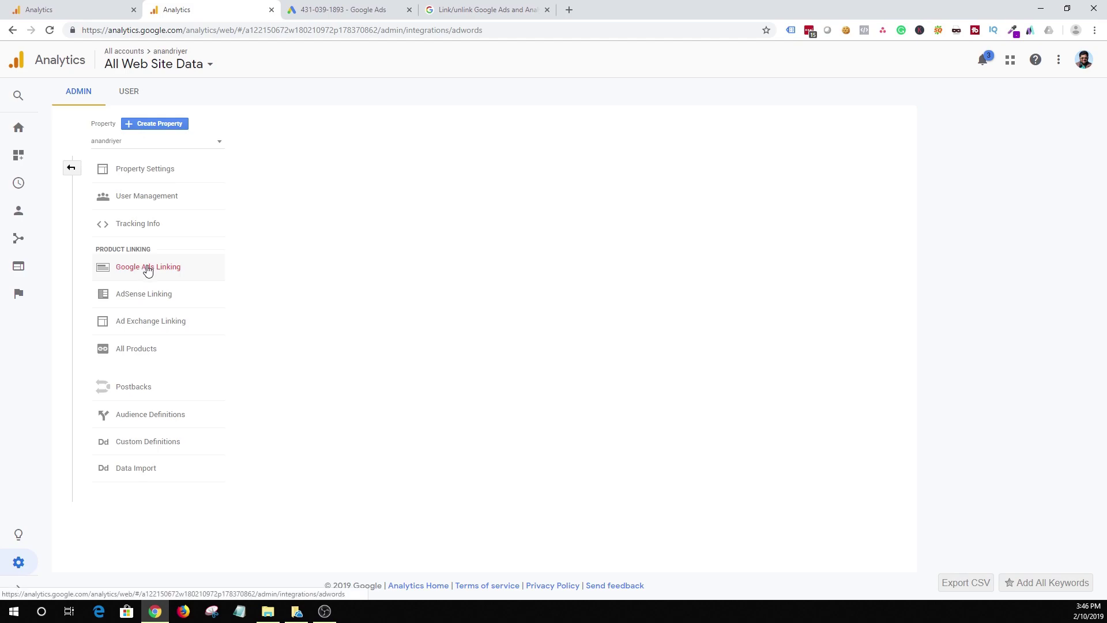
{"action": "left_click", "coordinate": [49, 31]}
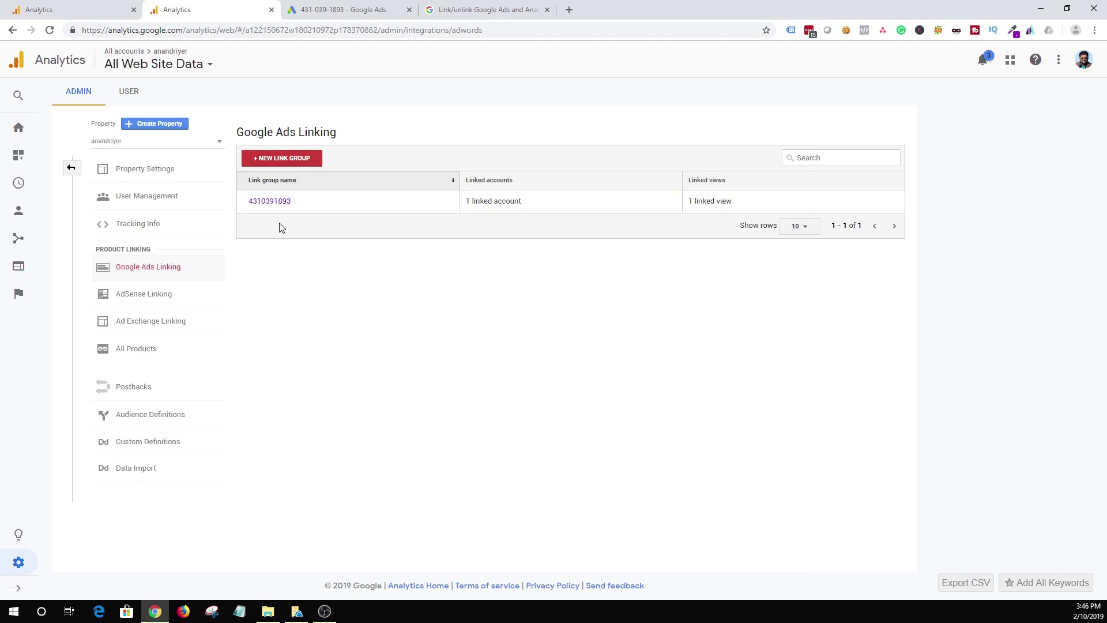
{"action": "left_click", "coordinate": [287, 159]}
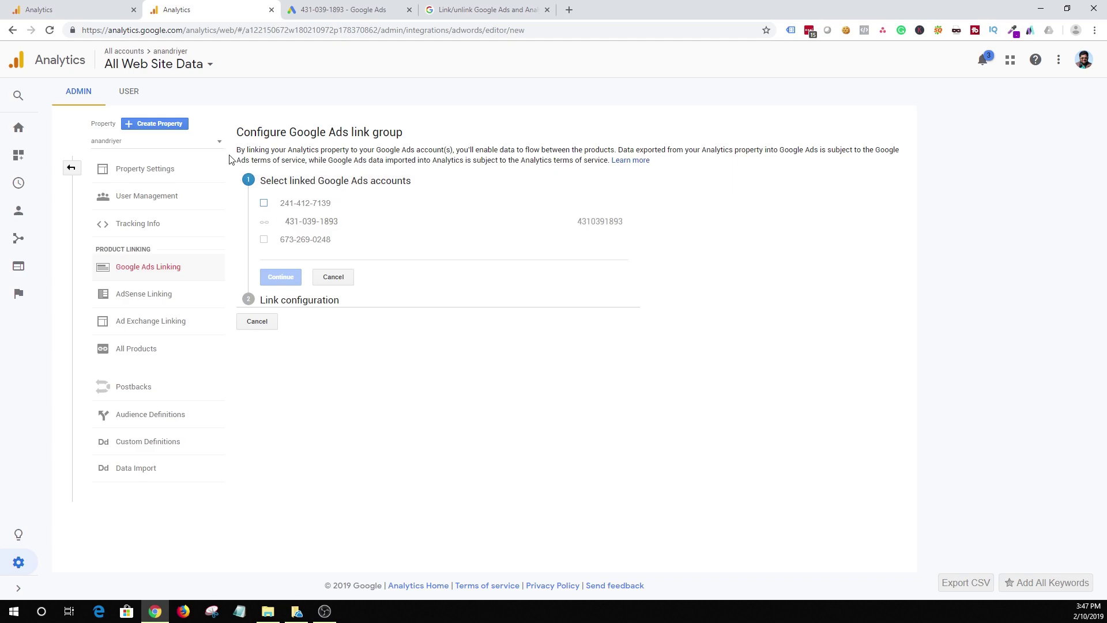
{"action": "left_click", "coordinate": [267, 324]}
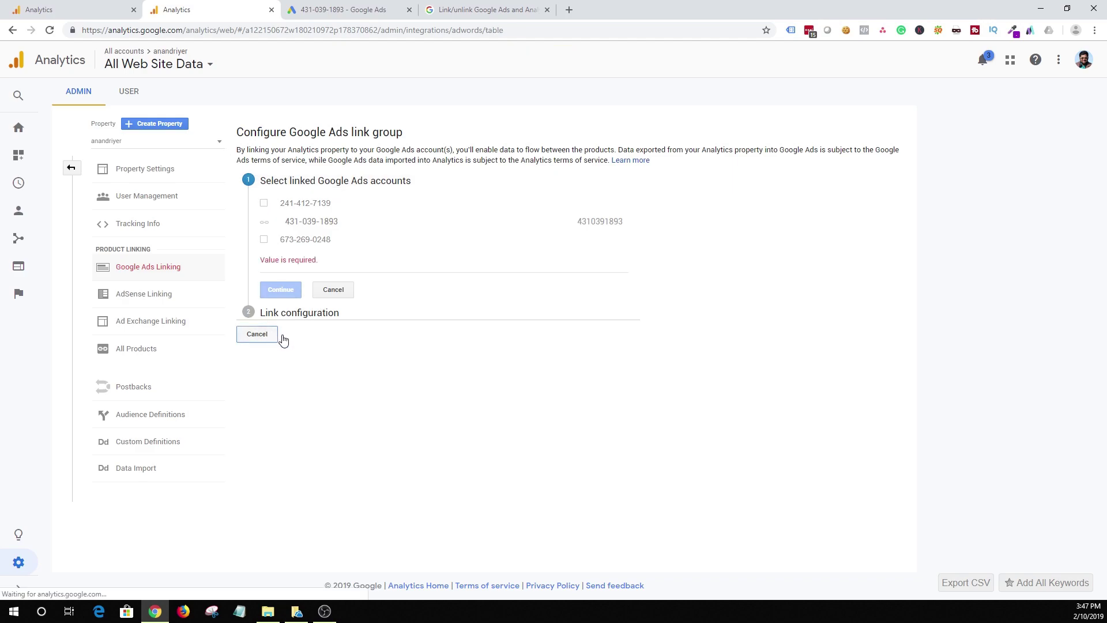
{"action": "left_click", "coordinate": [335, 290]}
{"action": "left_click", "coordinate": [304, 160]}
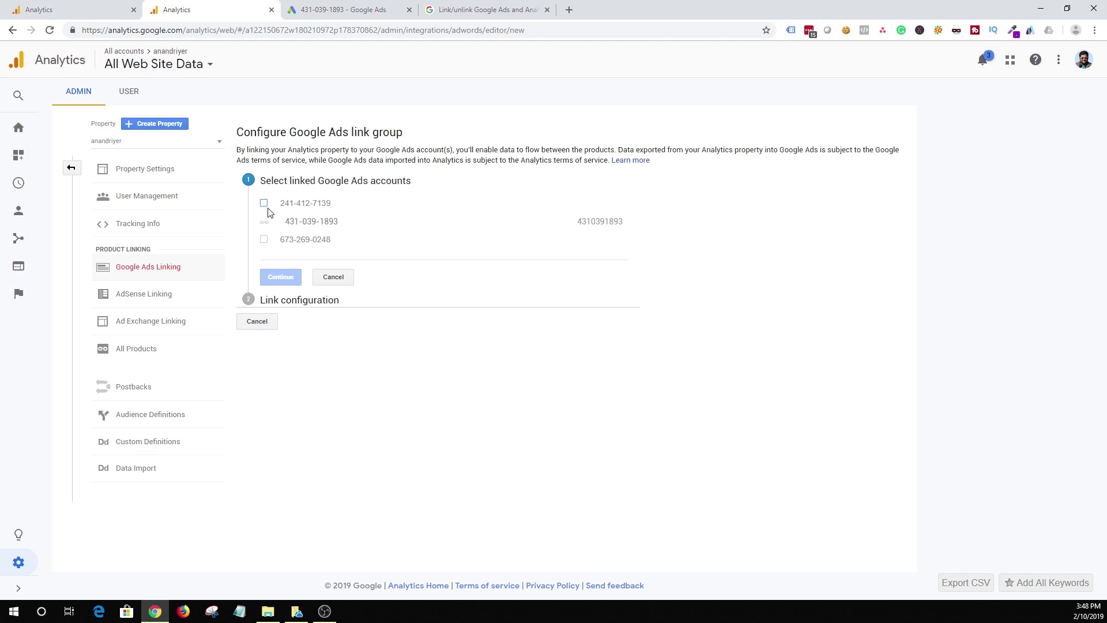
{"action": "left_click", "coordinate": [333, 278]}
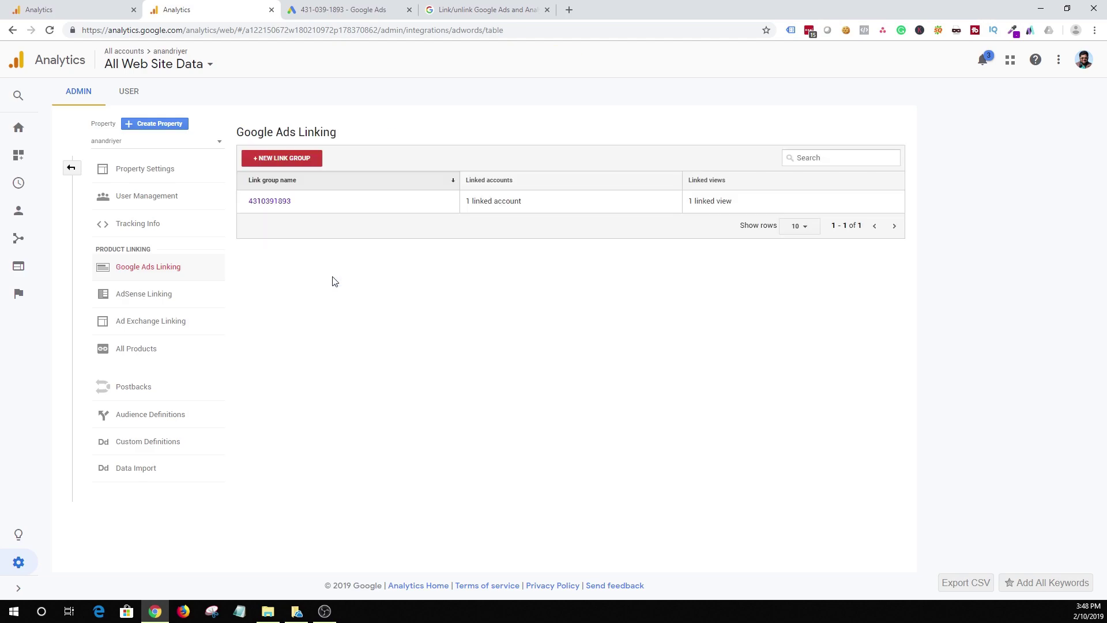
- Open the existing link group and edit its configuration, with All Web Site Data linked
{"action": "left_click", "coordinate": [271, 201]}
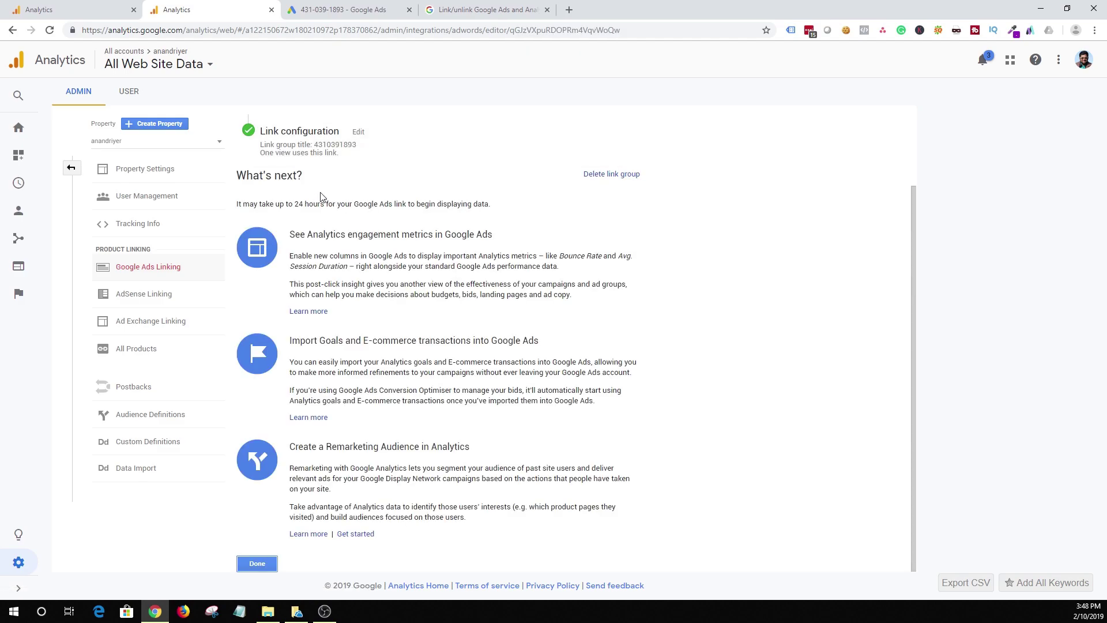
{"action": "left_click", "coordinate": [358, 131]}
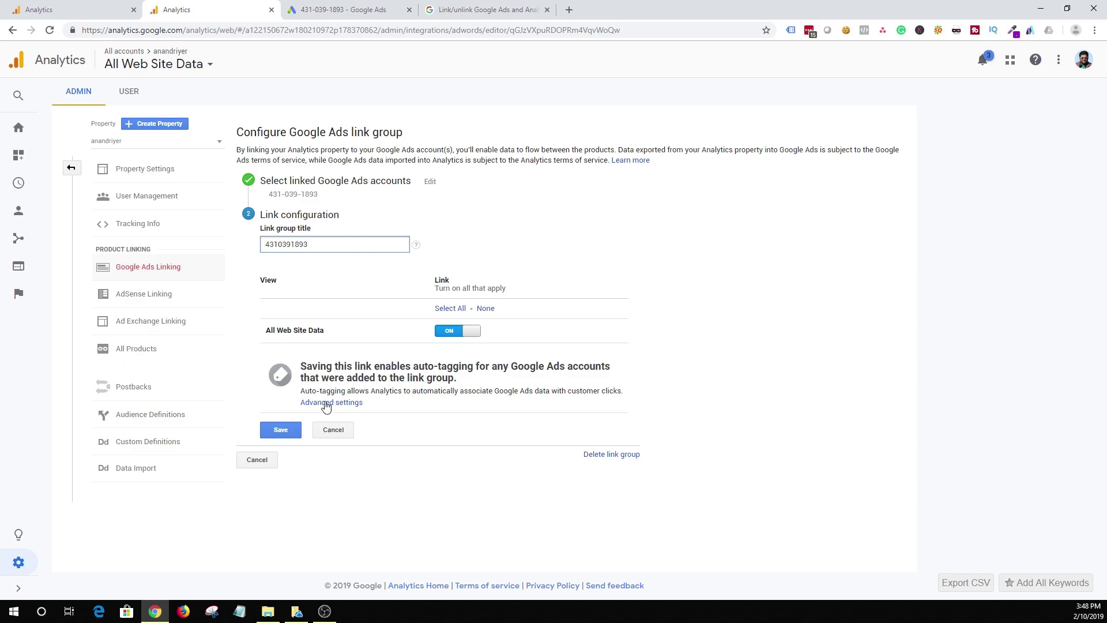
- Verify 'Enable auto-tagging' is selected under Advanced settings, then cancel without saving
{"action": "left_click_drag", "start_coordinate": [299, 395], "coordinate": [362, 396]}
{"action": "left_click", "coordinate": [362, 398]}
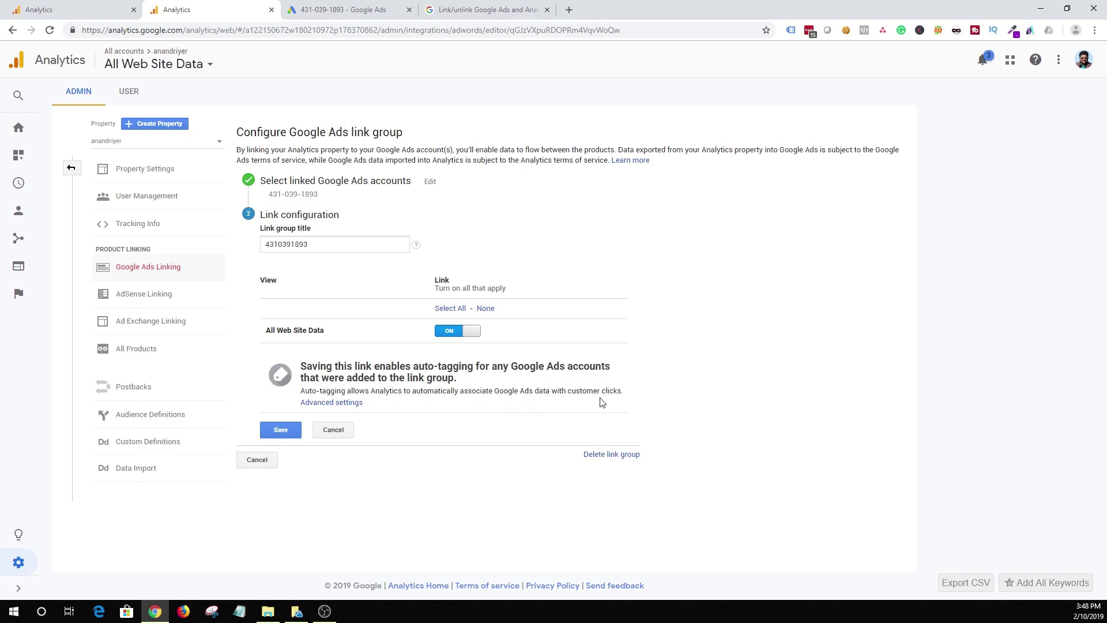
{"action": "left_click", "coordinate": [325, 404]}
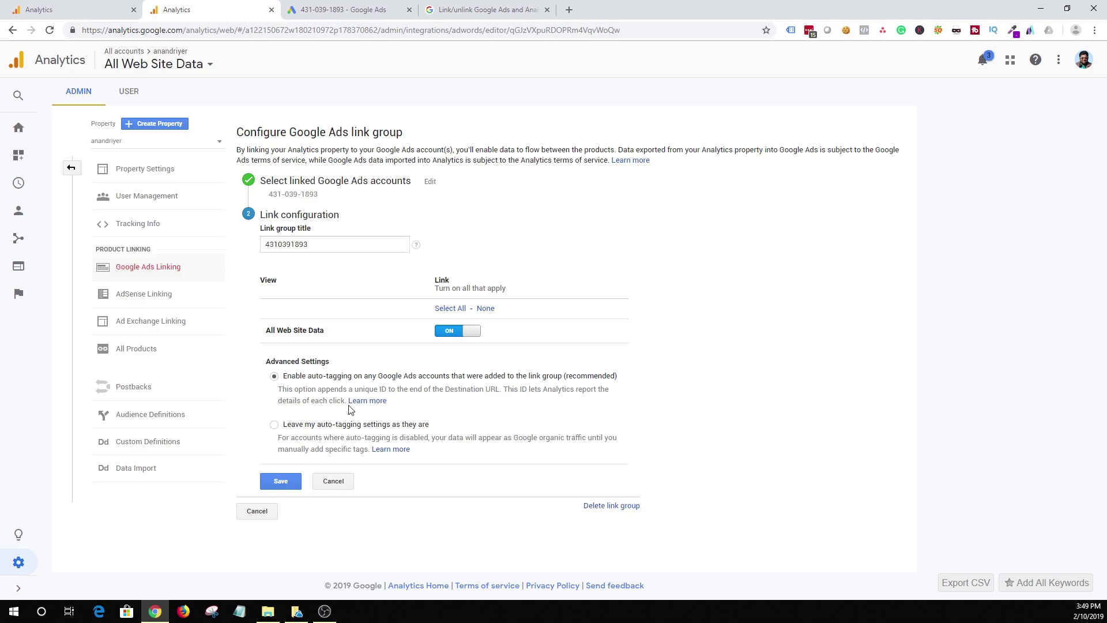
{"action": "left_click", "coordinate": [332, 484]}
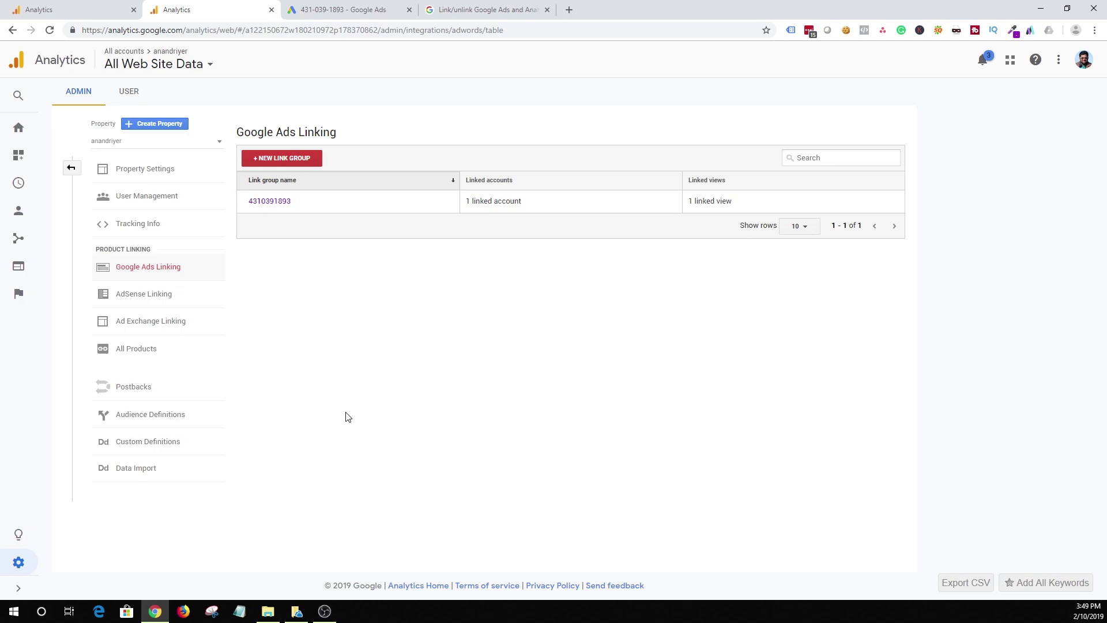
- In Google Ads account settings, expand Auto-tagging to confirm ad click-through URL tagging is checked
{"action": "left_click", "coordinate": [360, 13]}
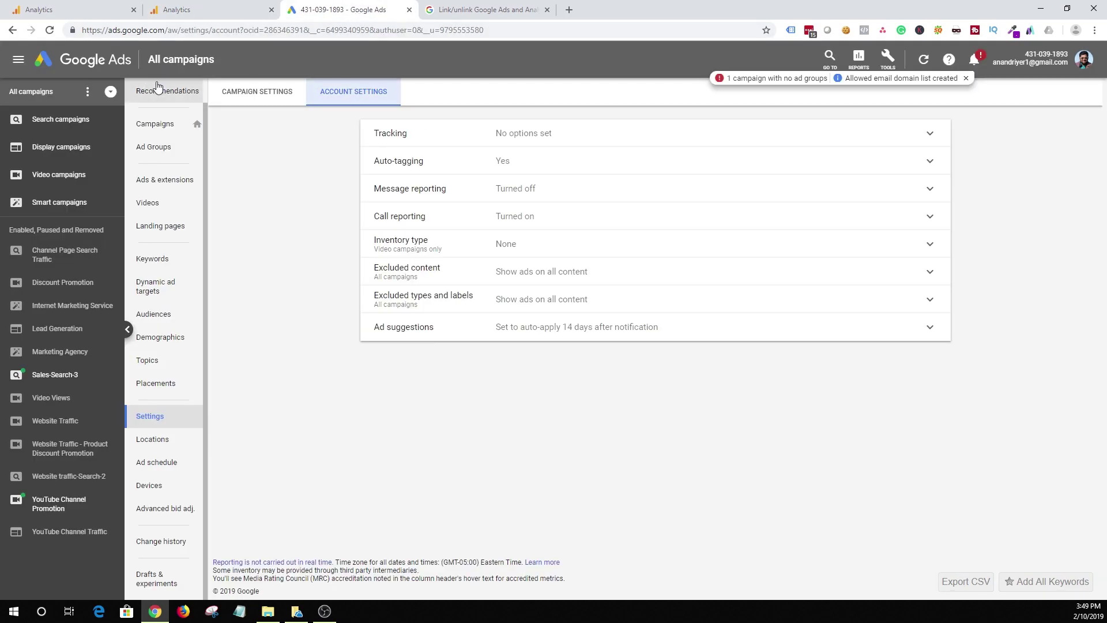
{"action": "left_click", "coordinate": [150, 125]}
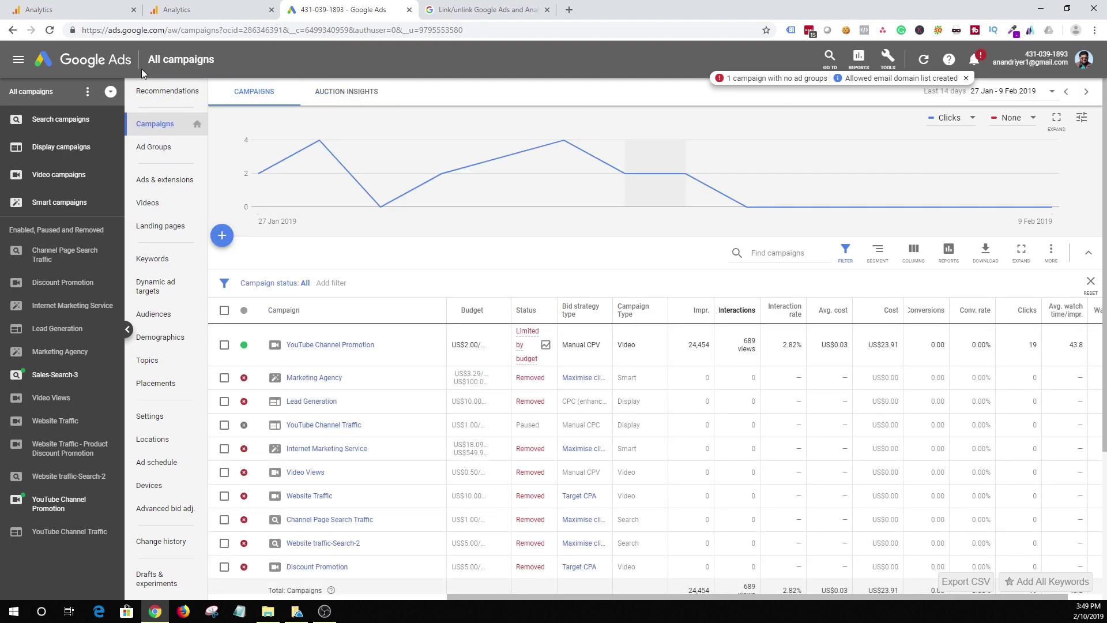
{"action": "left_click", "coordinate": [150, 416]}
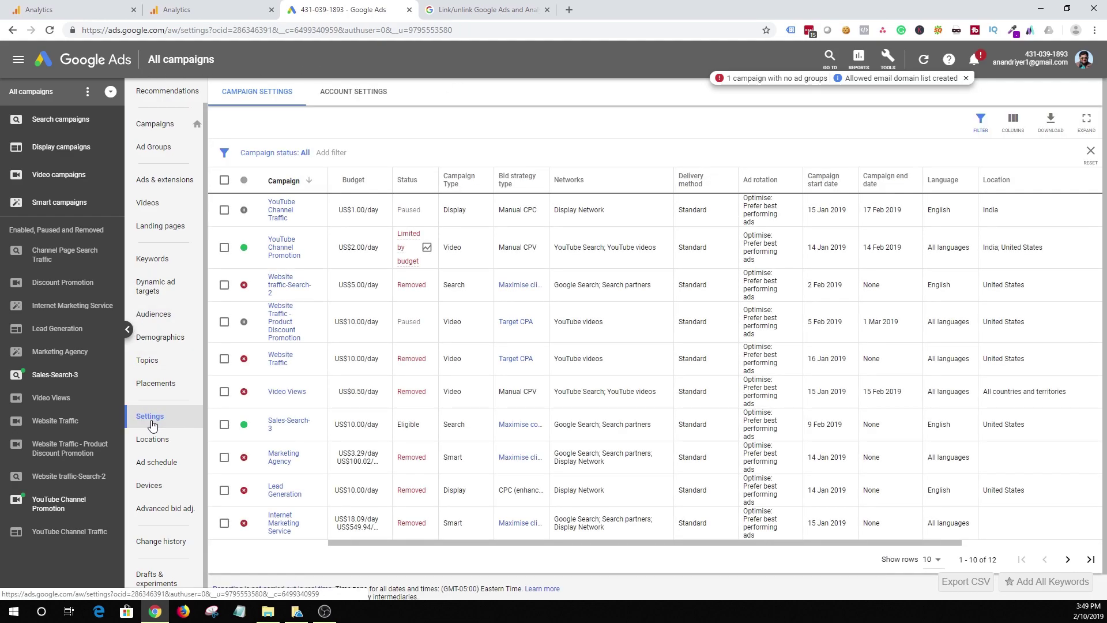
{"action": "left_click", "coordinate": [353, 93]}
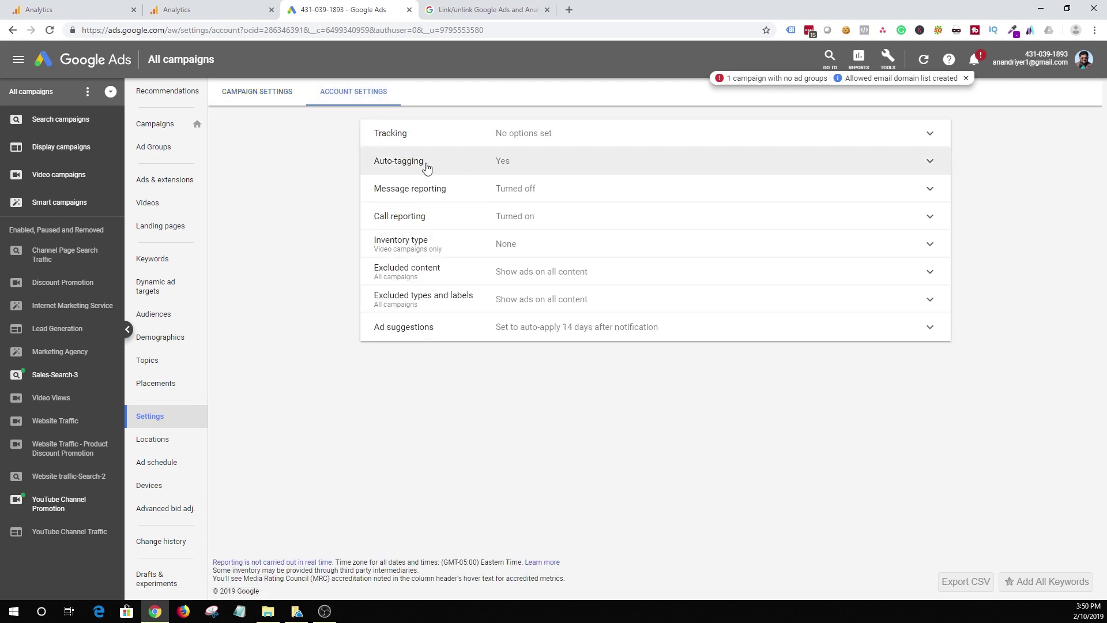
{"action": "left_click", "coordinate": [475, 164]}
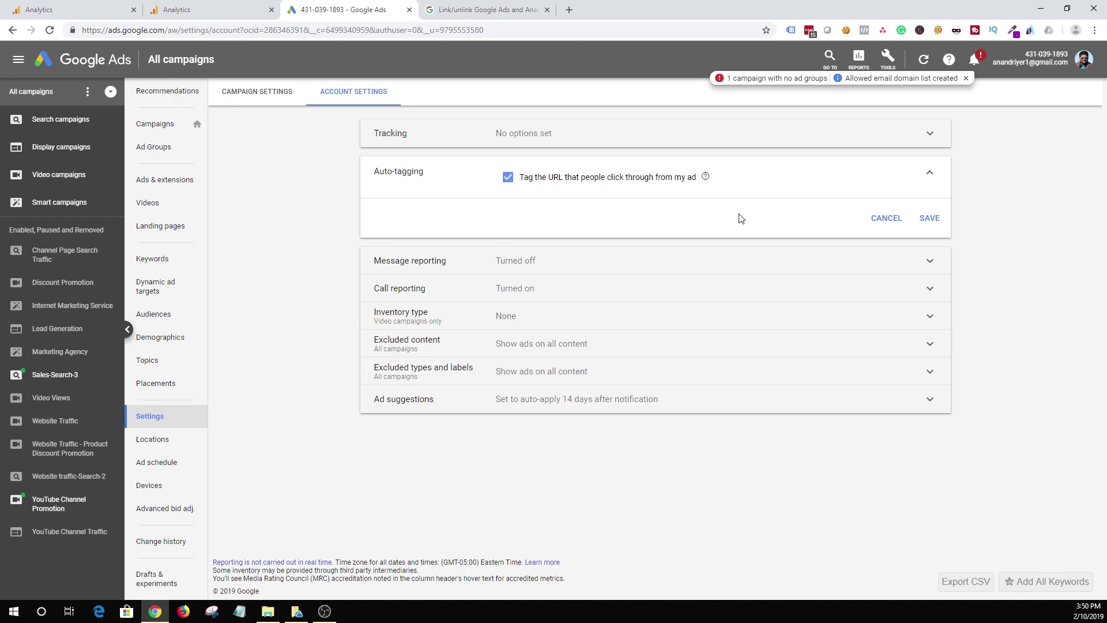
- Collapse the Auto-tagging panel unchanged, leaving the setting at Yes
{"action": "left_click", "coordinate": [875, 219]}
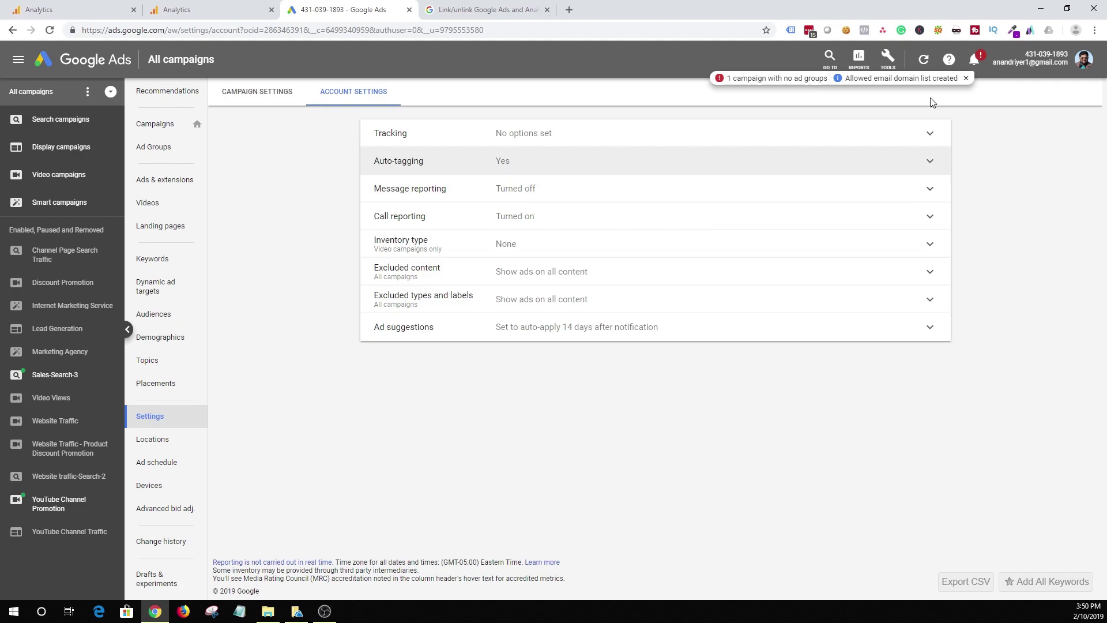
- View the Google Analytics link details under Tools > Linked accounts, confirming auto-tagging is enabled
{"action": "left_click", "coordinate": [893, 63]}
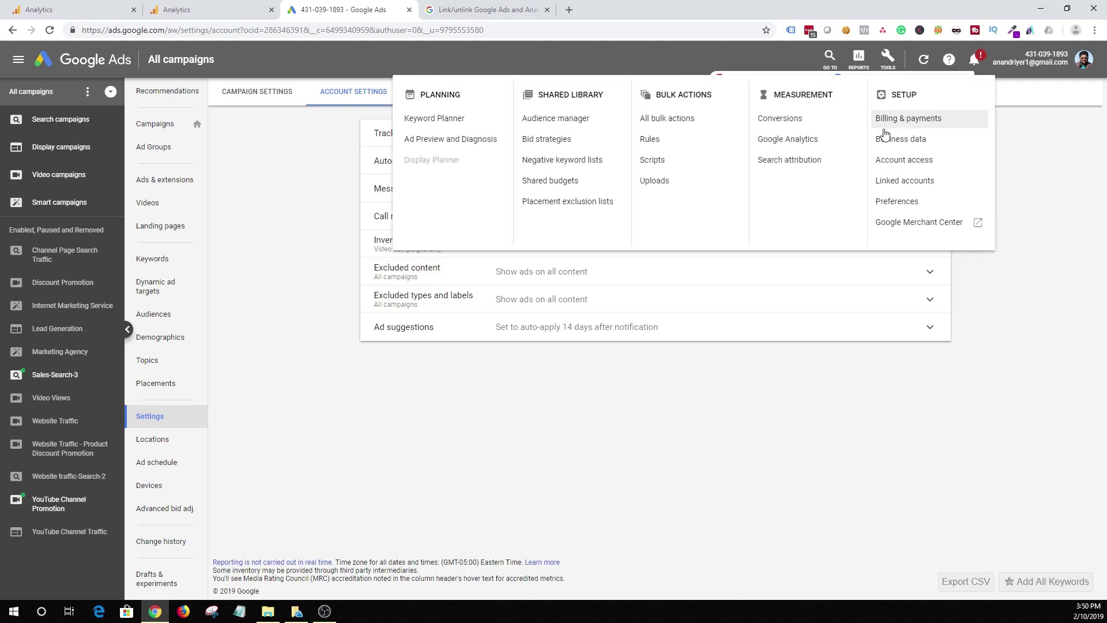
{"action": "left_click", "coordinate": [921, 186]}
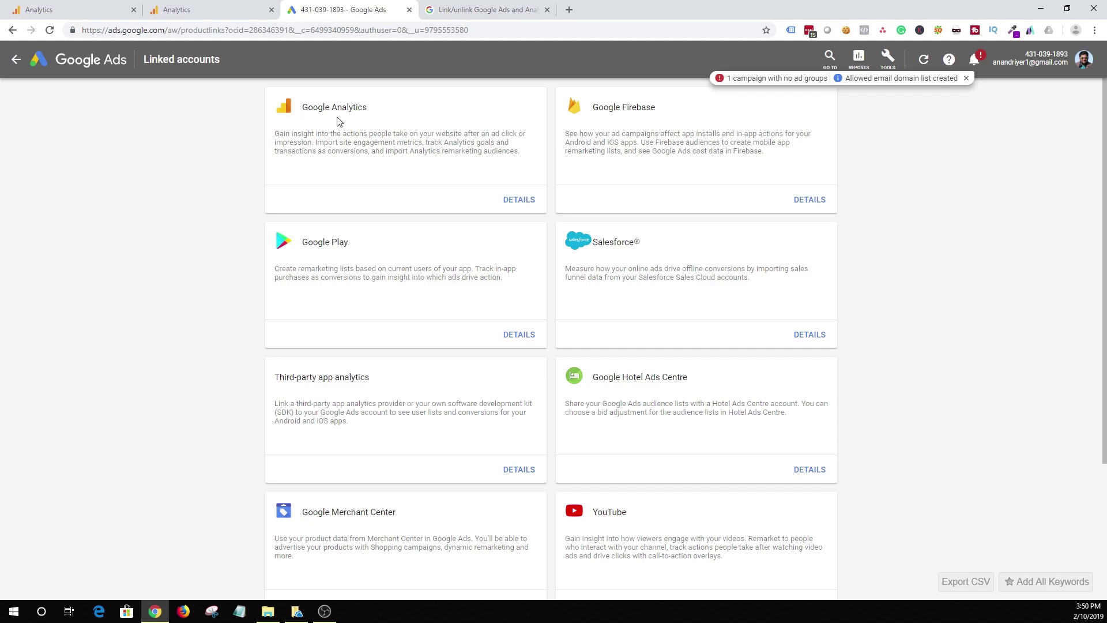
{"action": "left_click", "coordinate": [525, 202]}
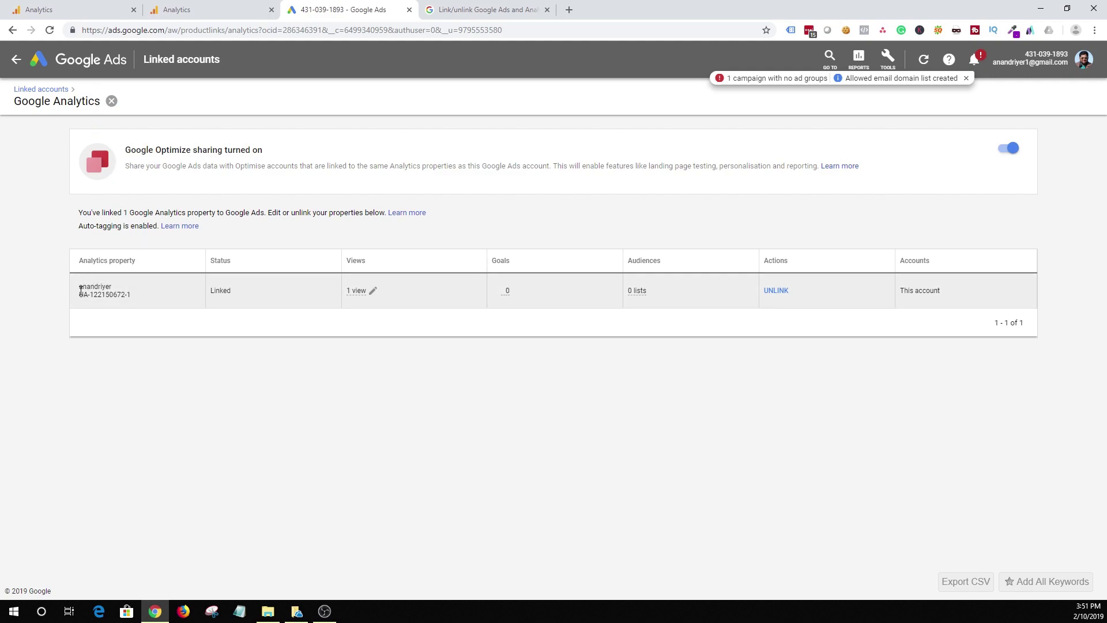
{"action": "left_click_drag", "start_coordinate": [81, 290], "coordinate": [137, 296]}
{"action": "left_click", "coordinate": [226, 298]}
{"action": "mouse_move", "coordinate": [360, 292]}
{"action": "mouse_move", "coordinate": [506, 295]}
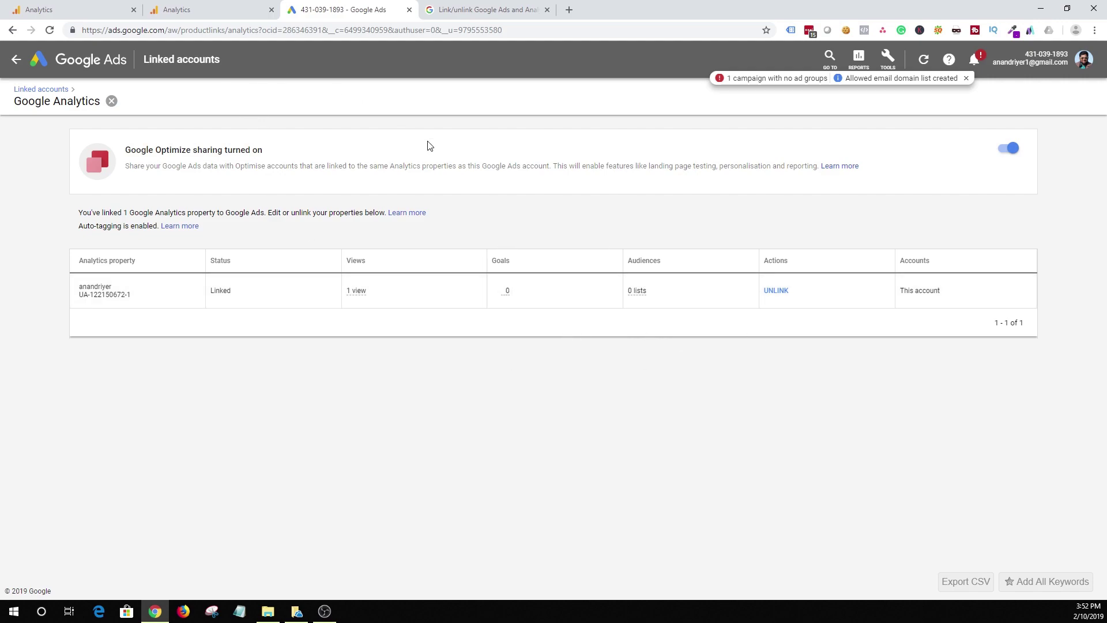
- Open the Acquisition > Google Ads > Campaigns report showing 365 clicks and US$43.46 across two YouTube campaigns
{"action": "left_click", "coordinate": [63, 7]}
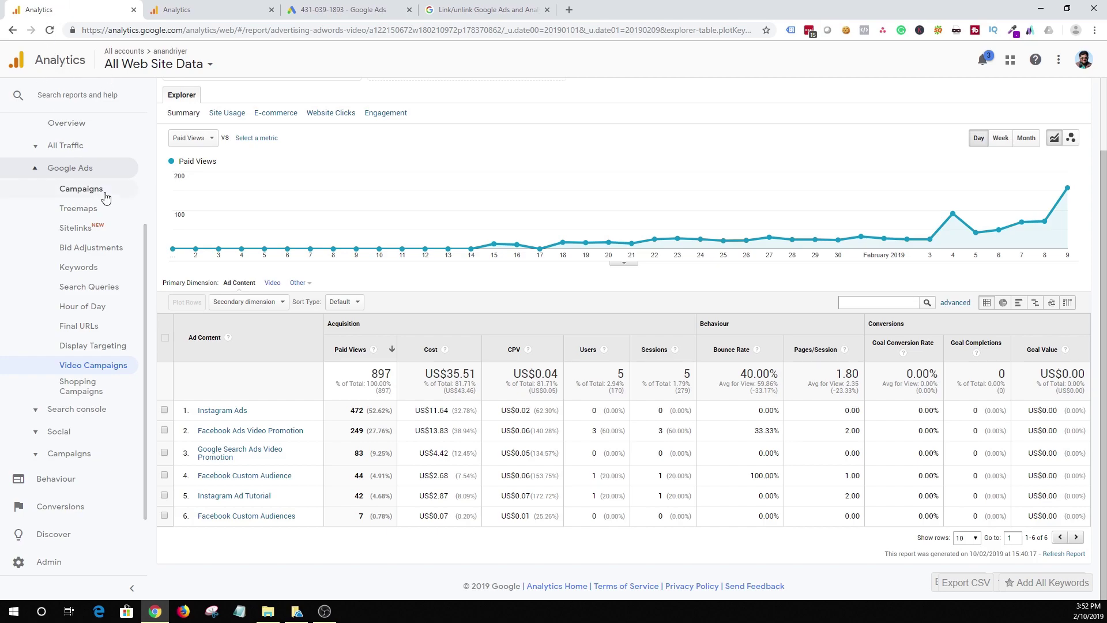
{"action": "scroll", "coordinate": [104, 196], "scroll_direction": "up", "scroll_amount": 3}
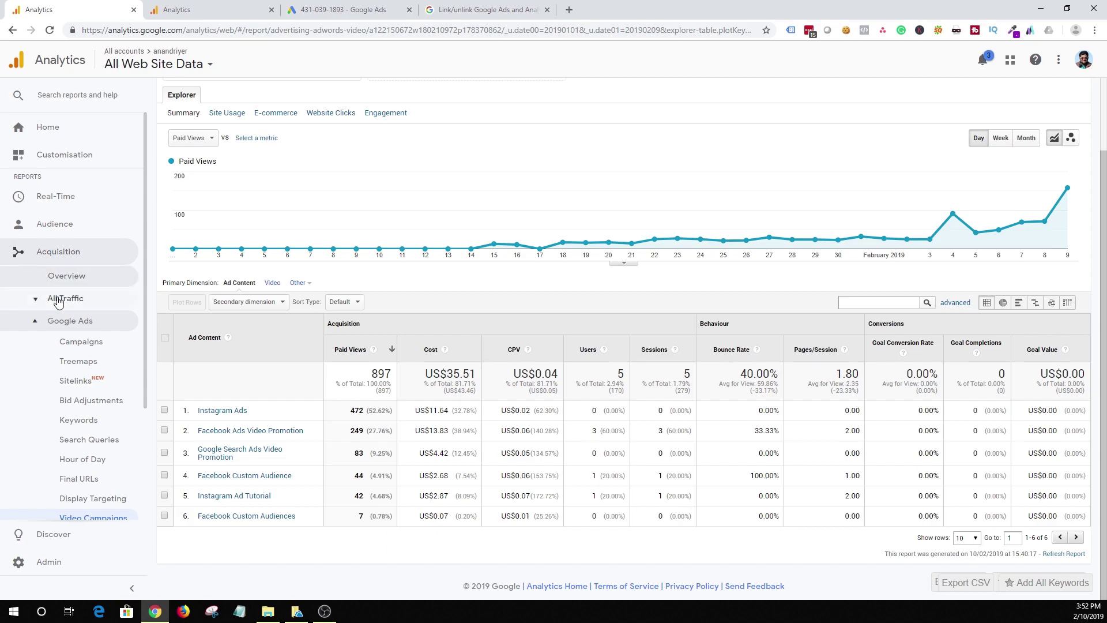
{"action": "left_click", "coordinate": [79, 348]}
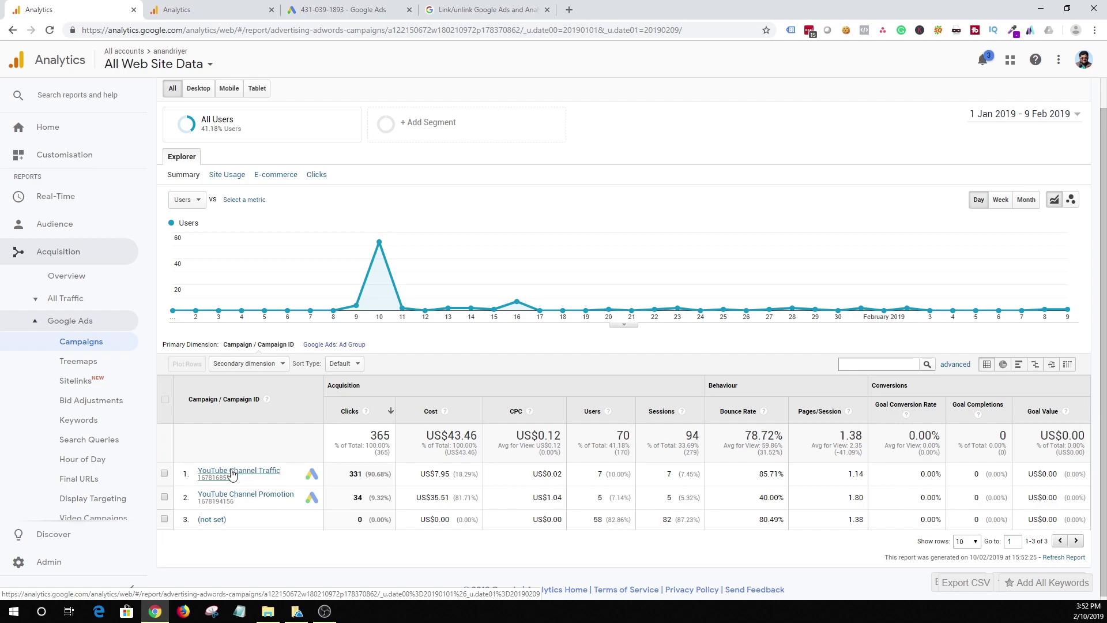
{"action": "mouse_move", "coordinate": [366, 413]}
{"action": "scroll", "coordinate": [112, 425], "scroll_direction": "down", "scroll_amount": 2}
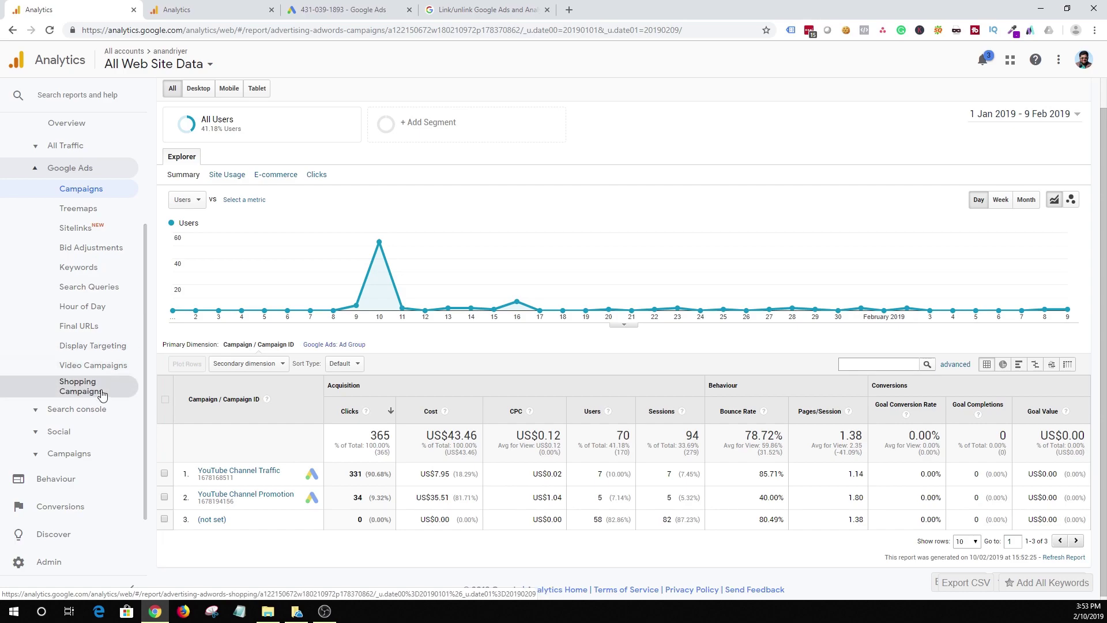
- Drill into YouTube Channel Promotion in Video Campaigns to see its 897 paid views by ad content
{"action": "left_click", "coordinate": [103, 372]}
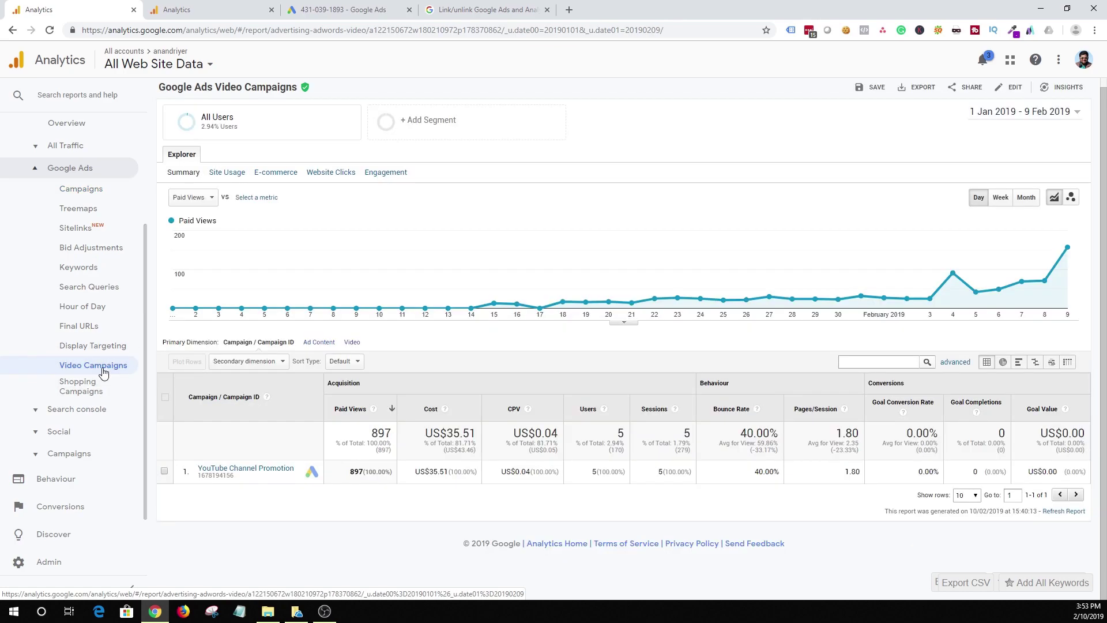
{"action": "left_click", "coordinate": [247, 468]}
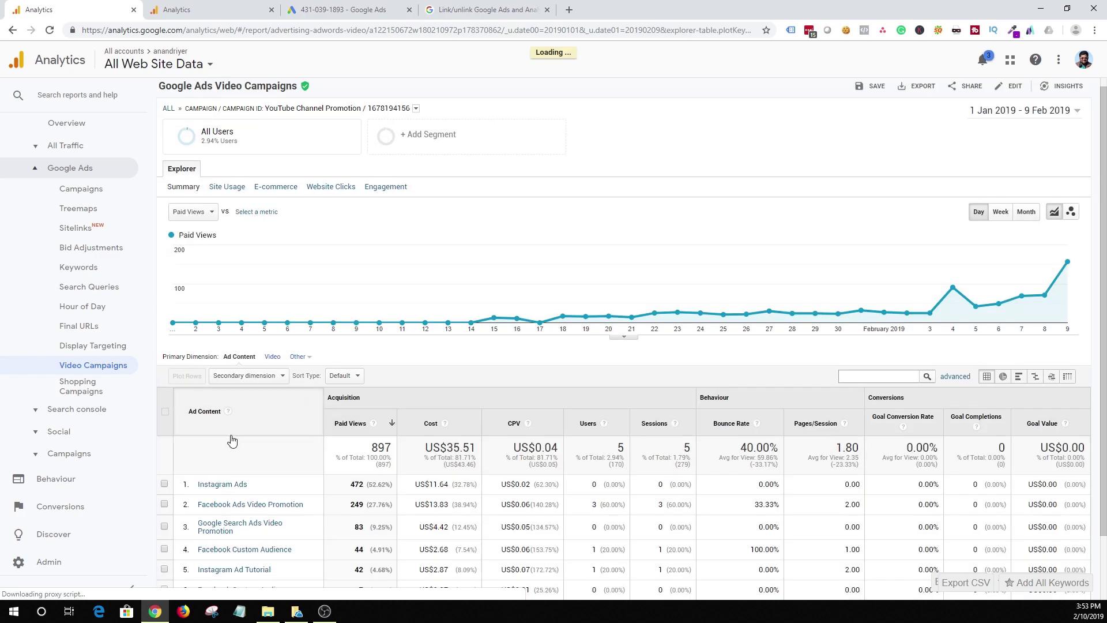
{"action": "scroll", "coordinate": [248, 468], "scroll_direction": "down", "scroll_amount": 2}
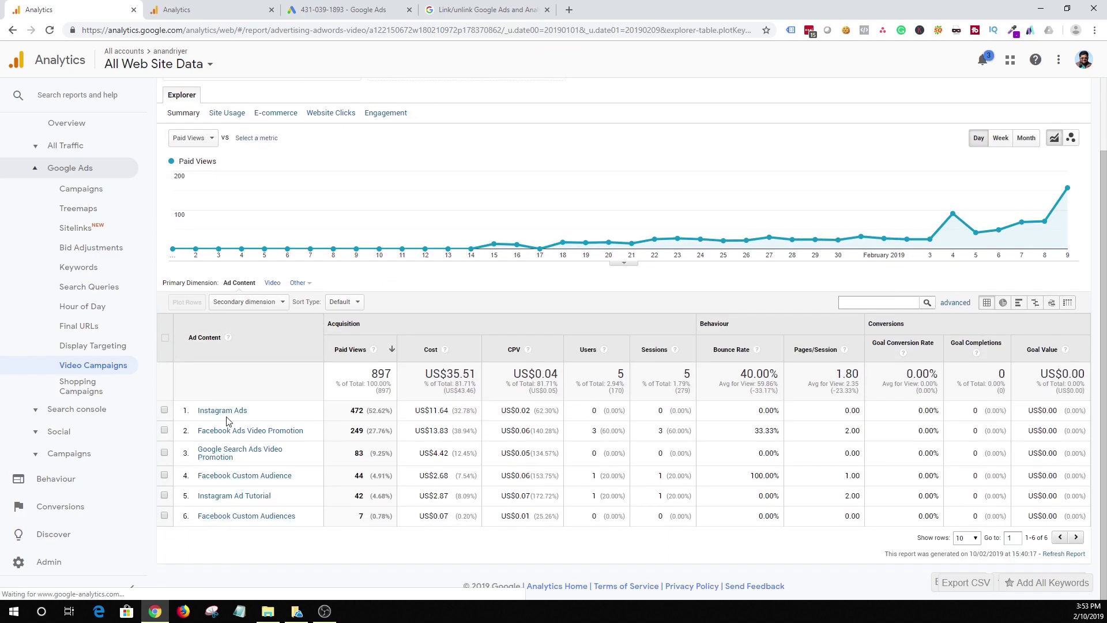